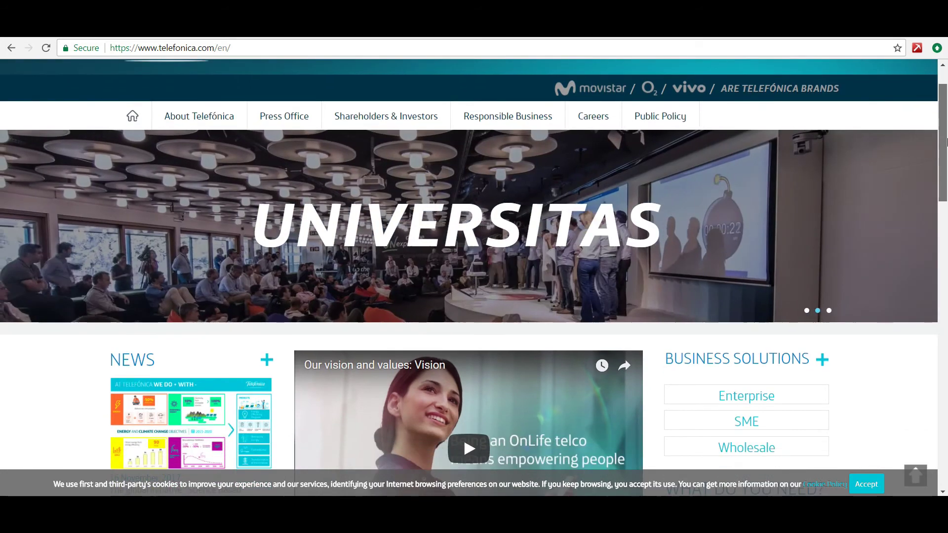
{"action": "left_click_drag", "start_coordinate": [944, 126], "coordinate": [945, 256]}
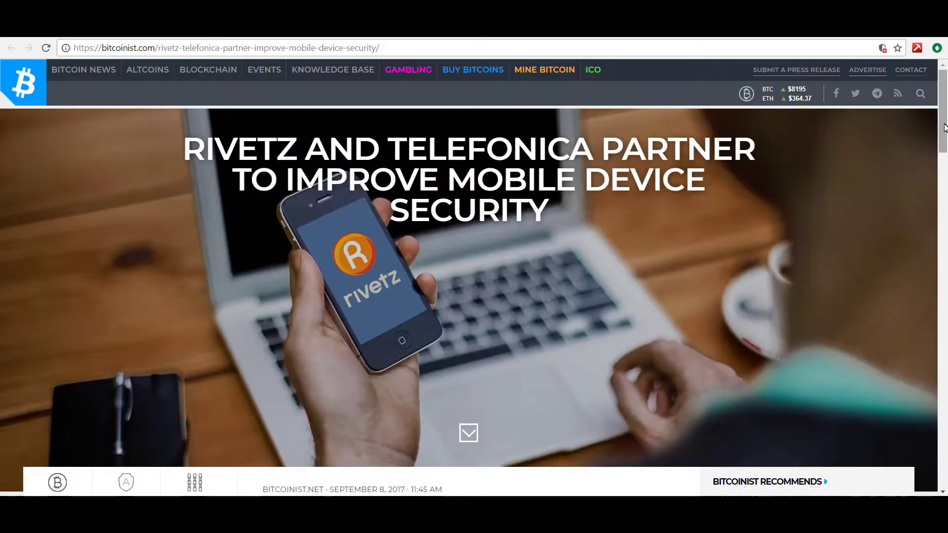
{"action": "left_click_drag", "start_coordinate": [945, 128], "coordinate": [945, 226]}
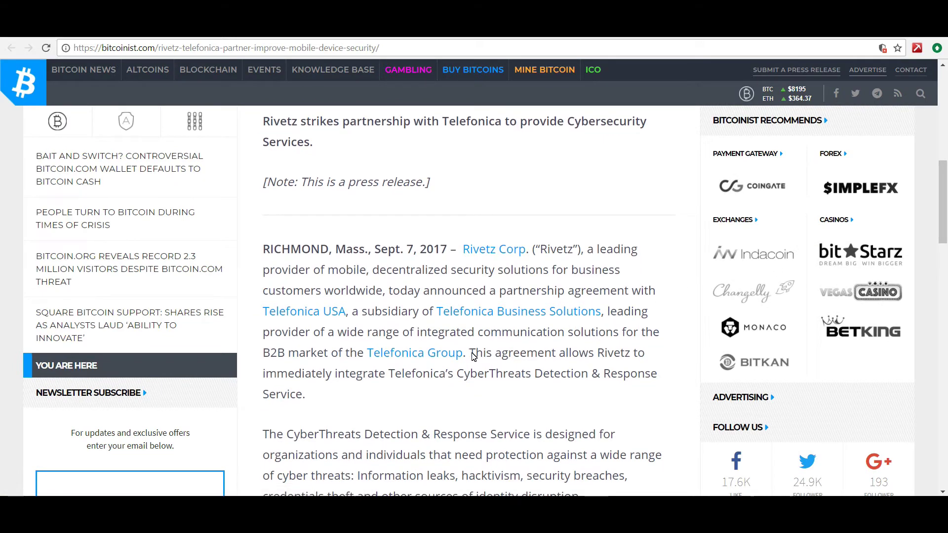
Highlight the sentence about integrating Telefonica's CyberThreats service into Rivetz.
{"action": "left_click_drag", "start_coordinate": [469, 353], "coordinate": [499, 398]}
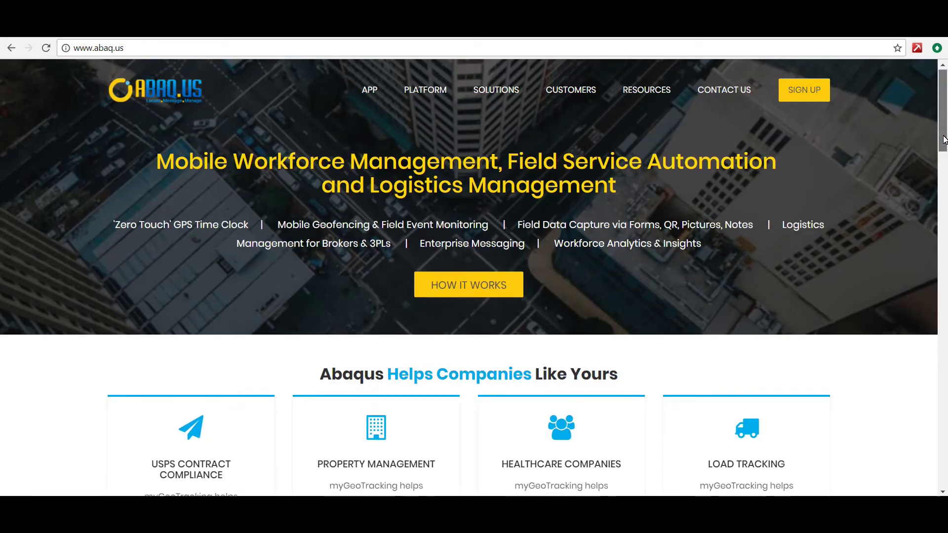
{"action": "left_click_drag", "start_coordinate": [944, 138], "coordinate": [947, 171]}
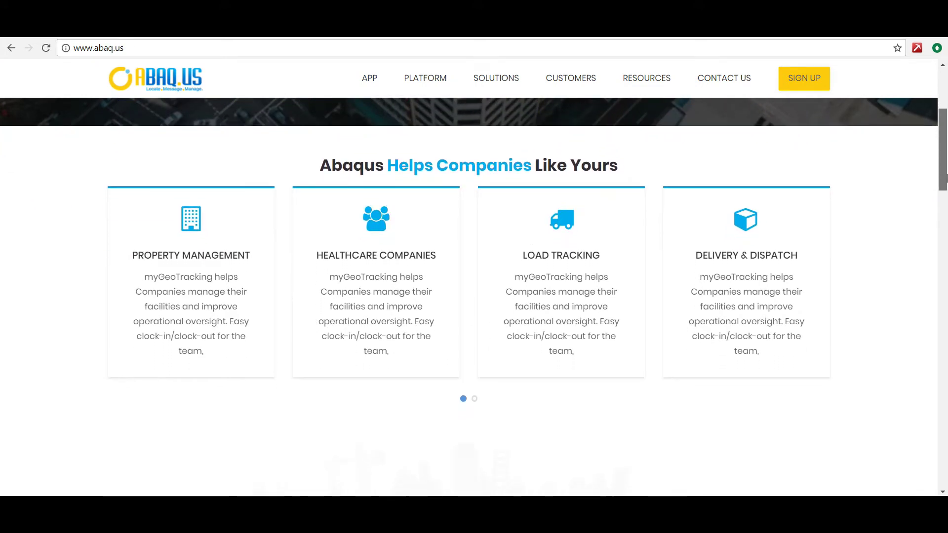
{"action": "left_click_drag", "start_coordinate": [946, 173], "coordinate": [946, 178]}
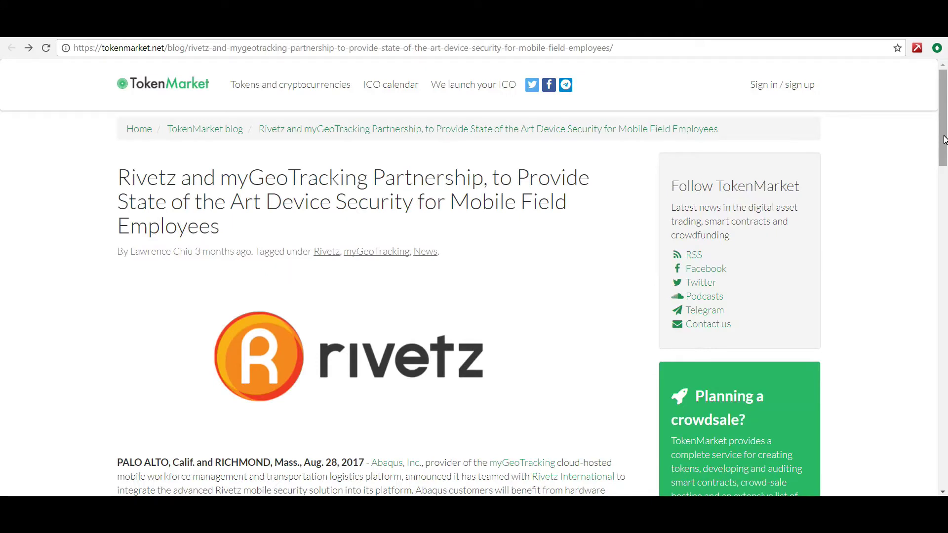
{"action": "left_click_drag", "start_coordinate": [942, 138], "coordinate": [944, 199]}
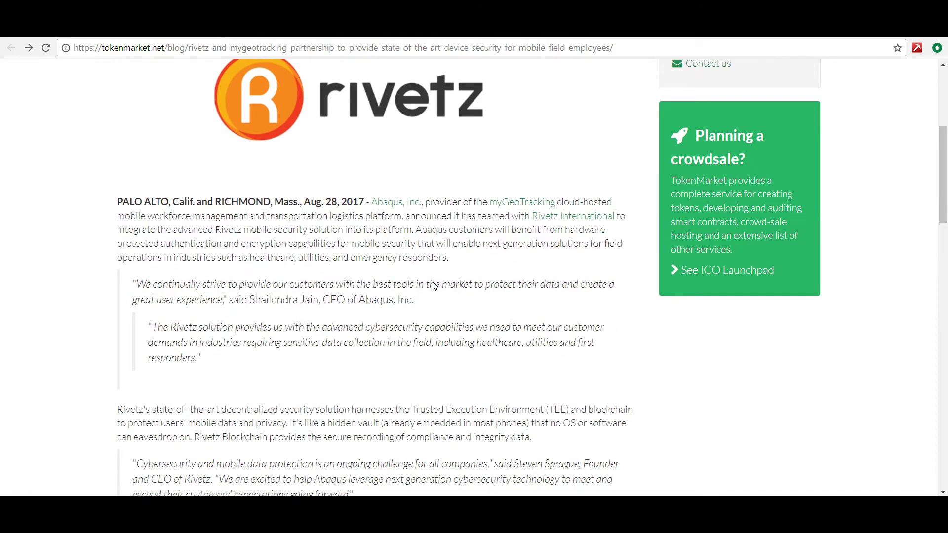
Highlight the Rivetz solution quote across its two lines in the TokenMarket post.
{"action": "left_click_drag", "start_coordinate": [148, 330], "coordinate": [182, 348]}
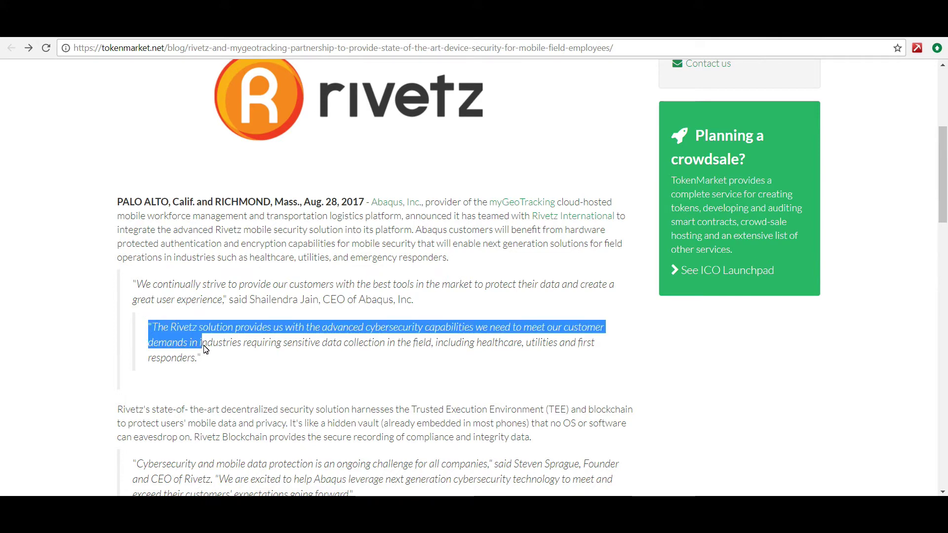
{"action": "left_click_drag", "start_coordinate": [183, 348], "coordinate": [390, 347]}
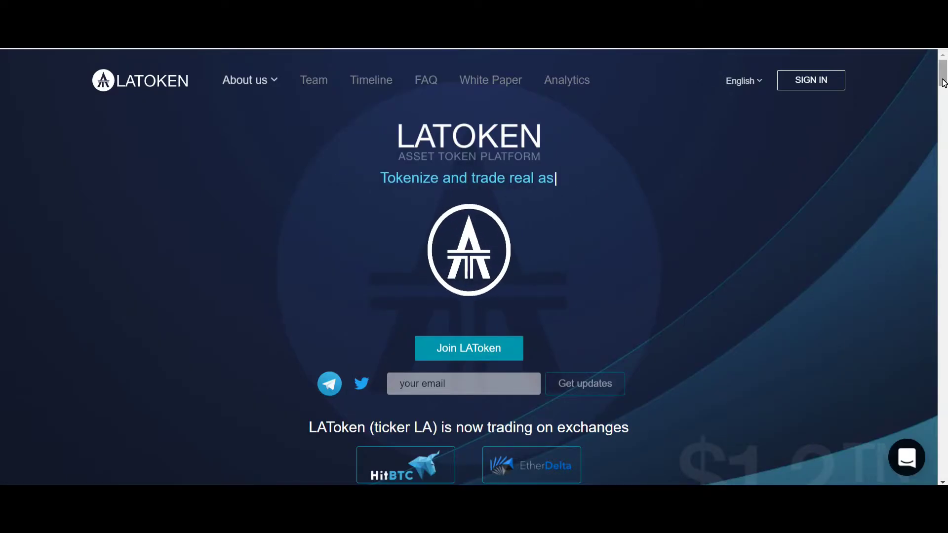
{"action": "left_click_drag", "start_coordinate": [942, 82], "coordinate": [942, 110]}
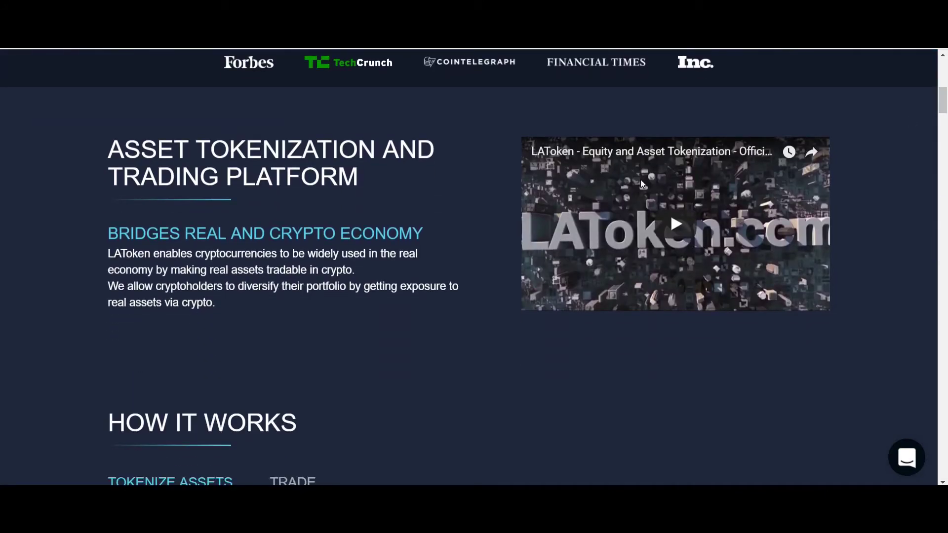
Highlight LATOKEN's description of tradable real assets.
{"action": "left_click_drag", "start_coordinate": [358, 275], "coordinate": [111, 255]}
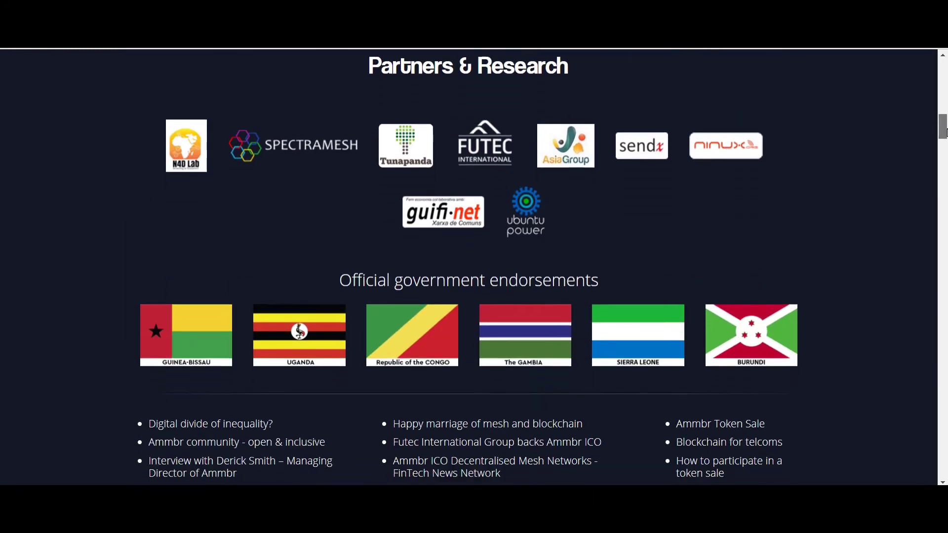
{"action": "left_click_drag", "start_coordinate": [945, 129], "coordinate": [944, 144]}
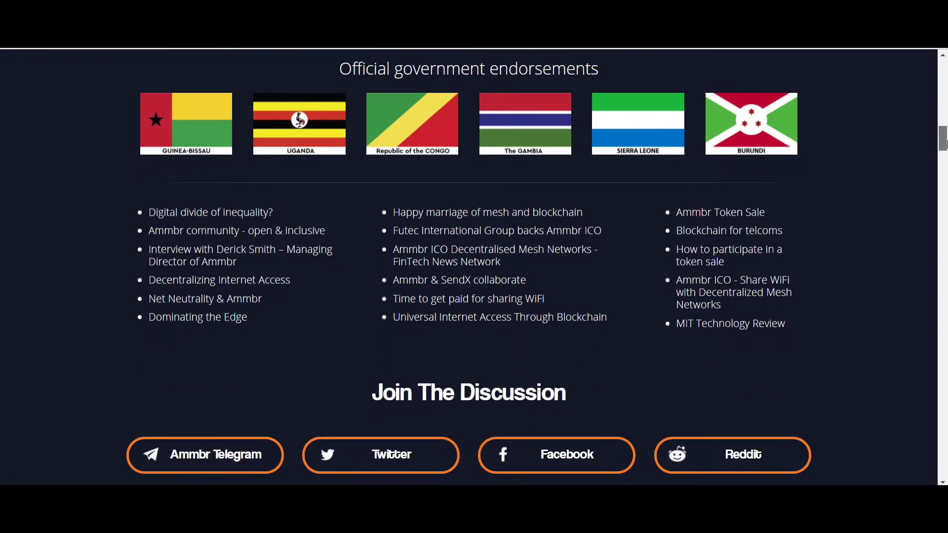
{"action": "left_click_drag", "start_coordinate": [943, 143], "coordinate": [944, 194]}
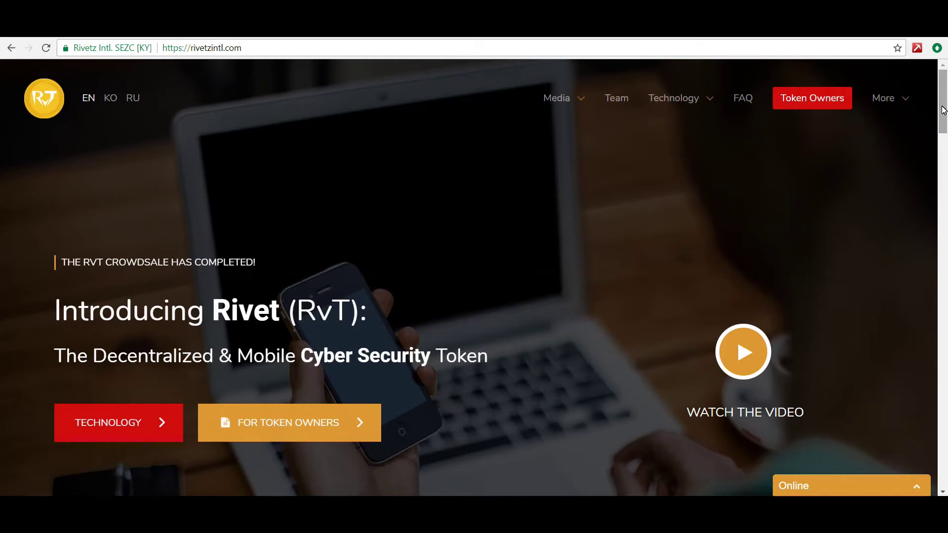
{"action": "left_click_drag", "start_coordinate": [942, 110], "coordinate": [945, 137]}
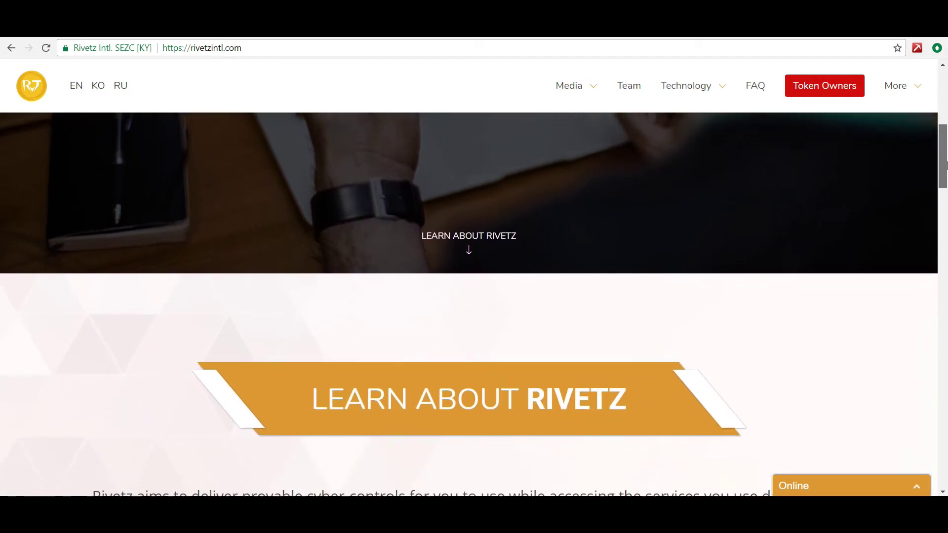
{"action": "left_click_drag", "start_coordinate": [945, 137], "coordinate": [945, 230]}
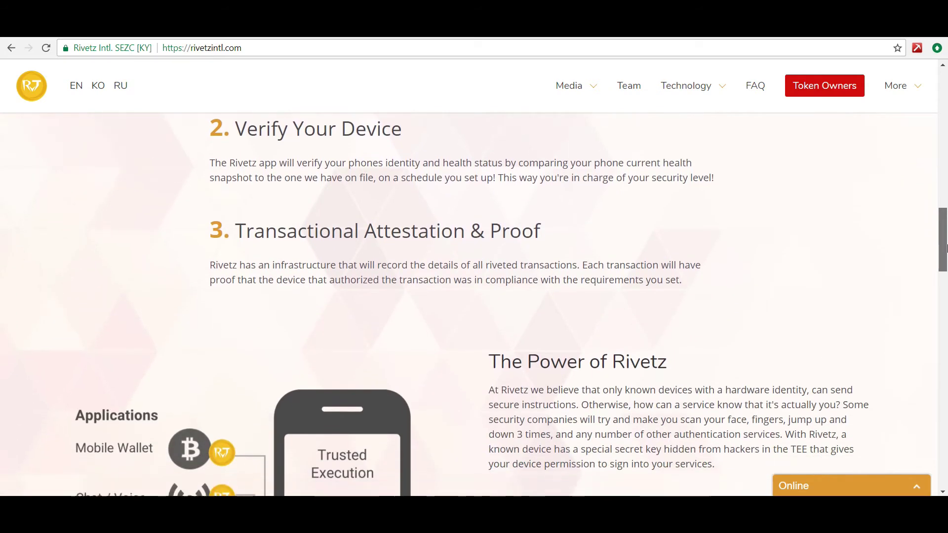
{"action": "left_click_drag", "start_coordinate": [945, 230], "coordinate": [945, 281]}
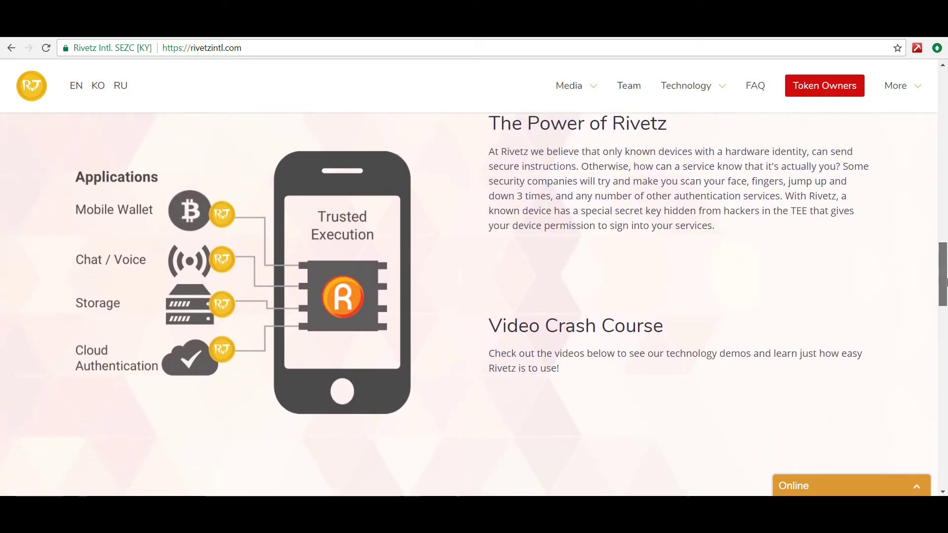
{"action": "left_click_drag", "start_coordinate": [946, 281], "coordinate": [946, 299]}
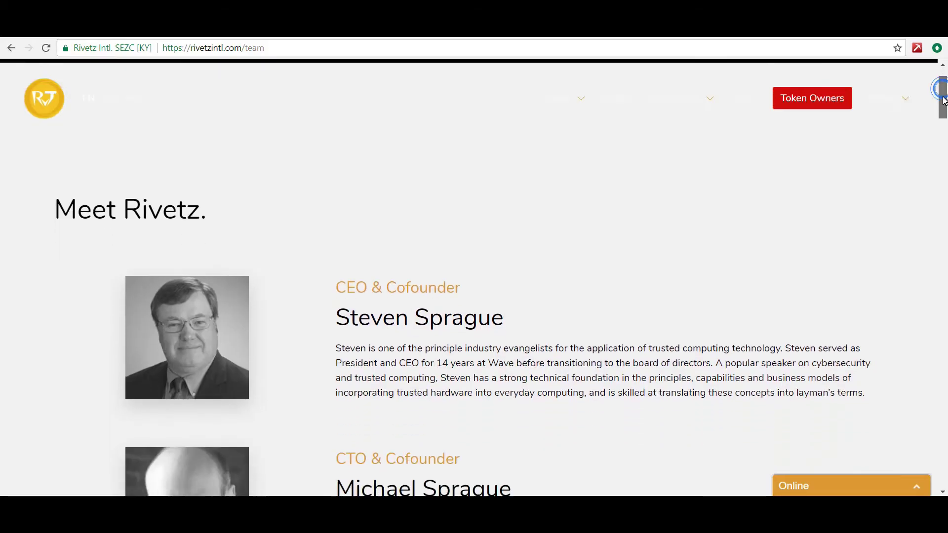
{"action": "left_click_drag", "start_coordinate": [944, 110], "coordinate": [944, 138]}
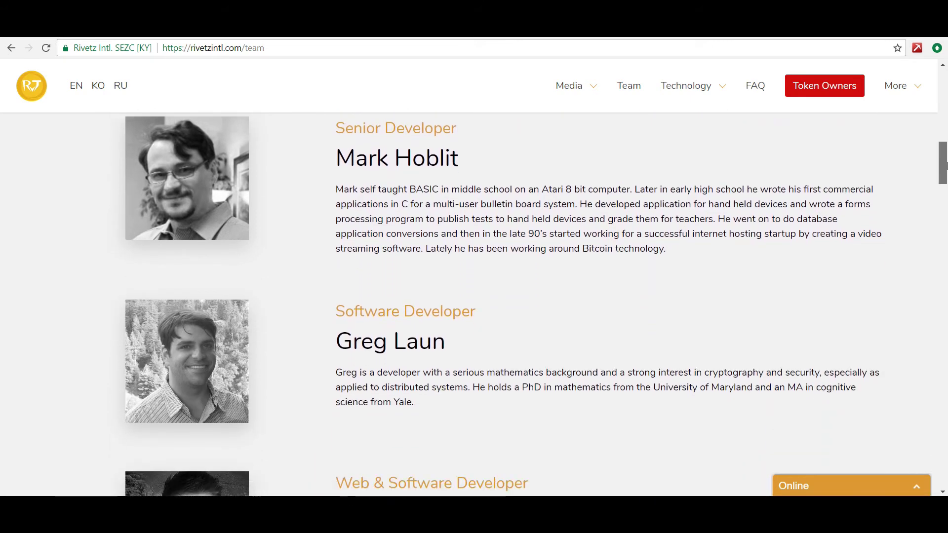
{"action": "left_click_drag", "start_coordinate": [944, 138], "coordinate": [944, 236]}
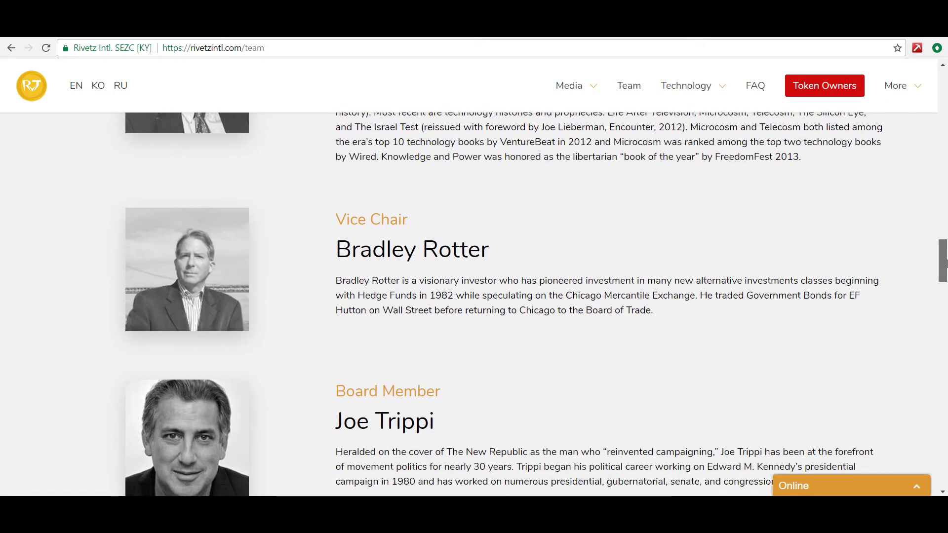
{"action": "left_click_drag", "start_coordinate": [945, 235], "coordinate": [945, 350]}
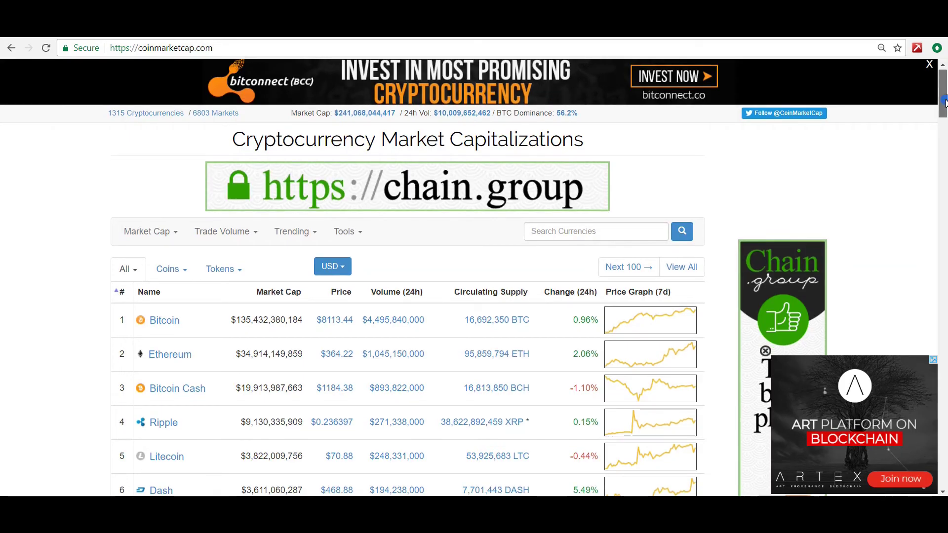
{"action": "left_click_drag", "start_coordinate": [944, 109], "coordinate": [944, 182]}
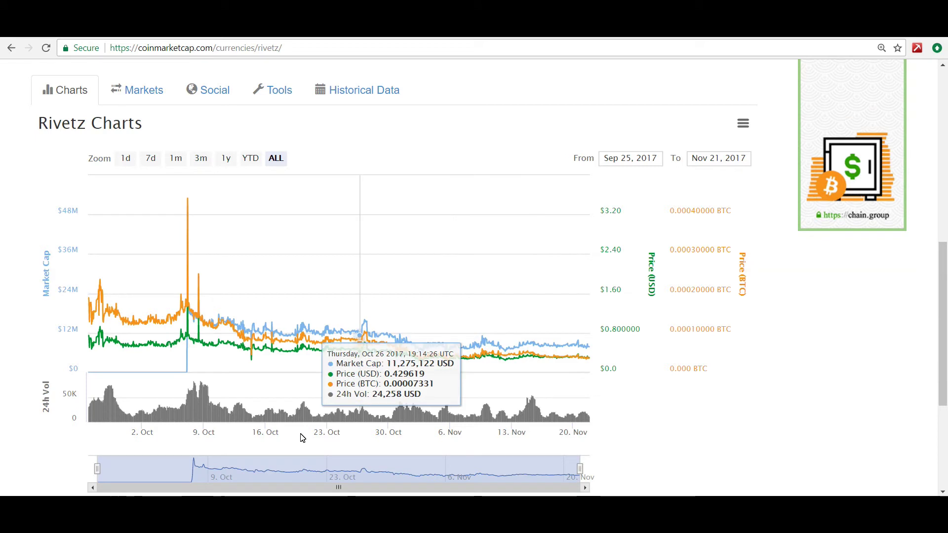
Zoom the Rivetz chart into a narrower date range by dragging across it.
{"action": "left_click_drag", "start_coordinate": [187, 333], "coordinate": [126, 320]}
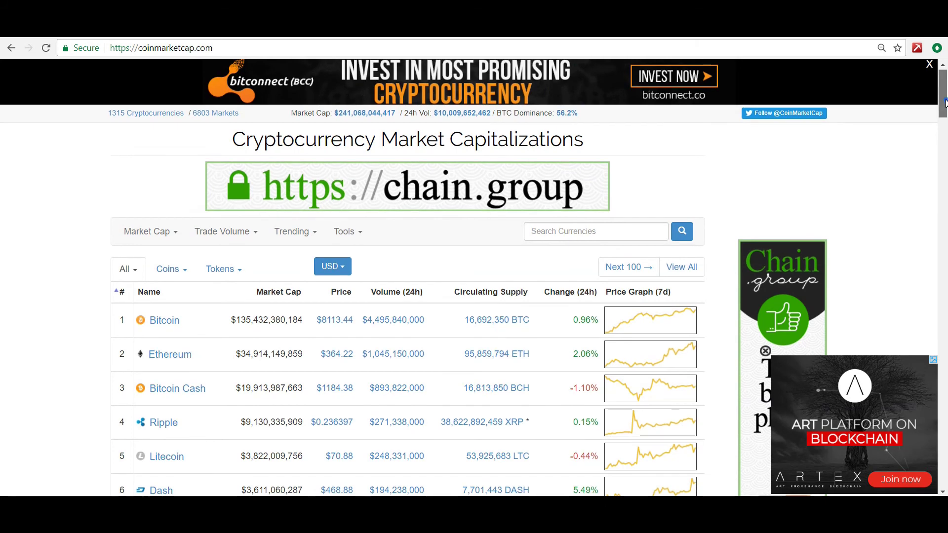
{"action": "left_click_drag", "start_coordinate": [943, 98], "coordinate": [946, 204]}
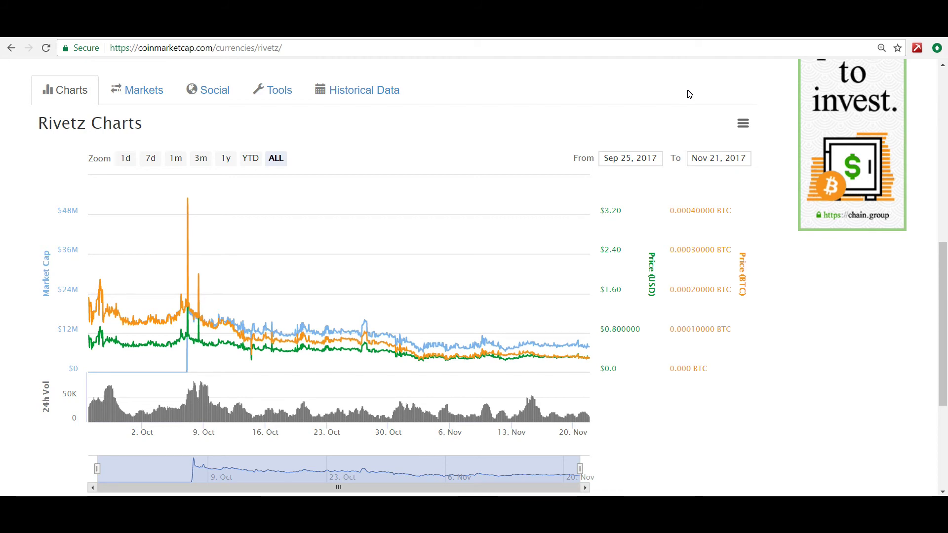
{"action": "left_click", "coordinate": [688, 496]}
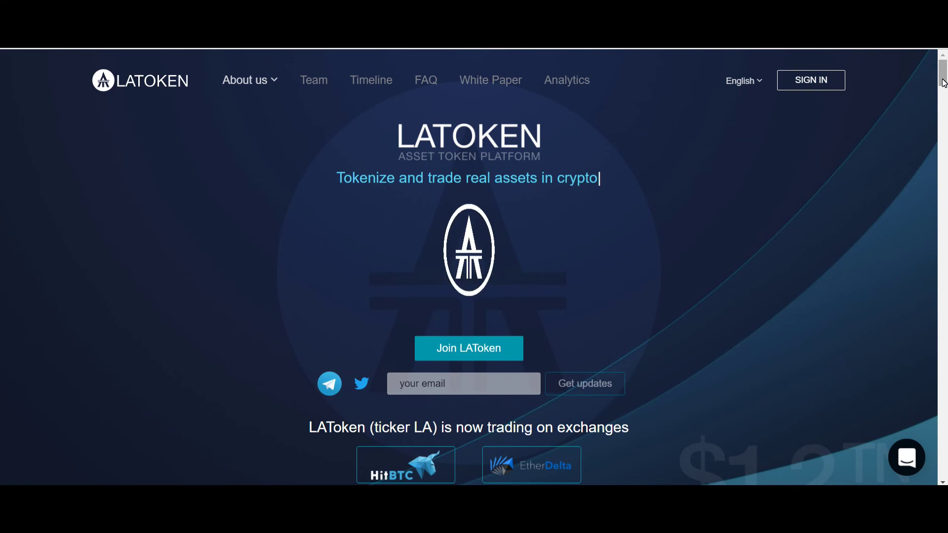
{"action": "left_click_drag", "start_coordinate": [943, 82], "coordinate": [943, 111]}
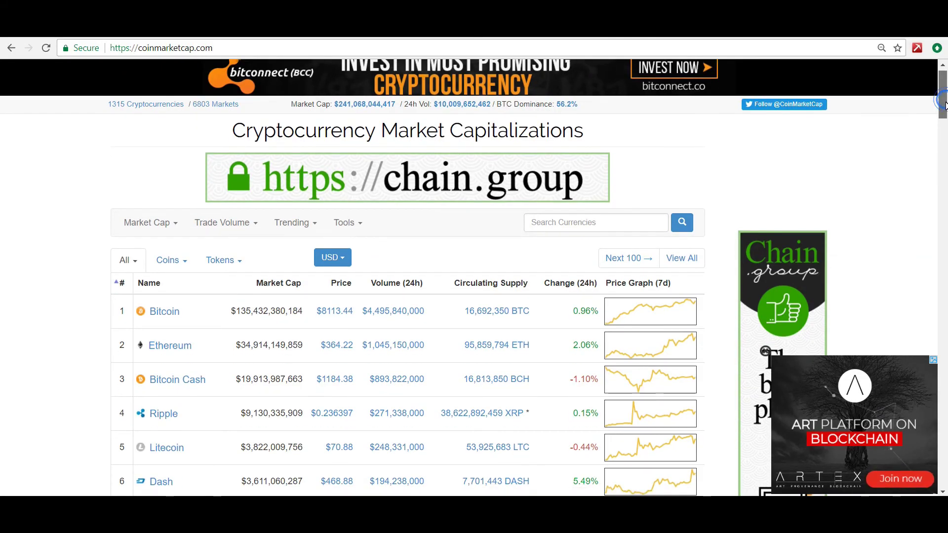
{"action": "scroll", "coordinate": [944, 111], "scroll_direction": "down", "scroll_amount": 1}
{"action": "left_click_drag", "start_coordinate": [945, 111], "coordinate": [944, 205]}
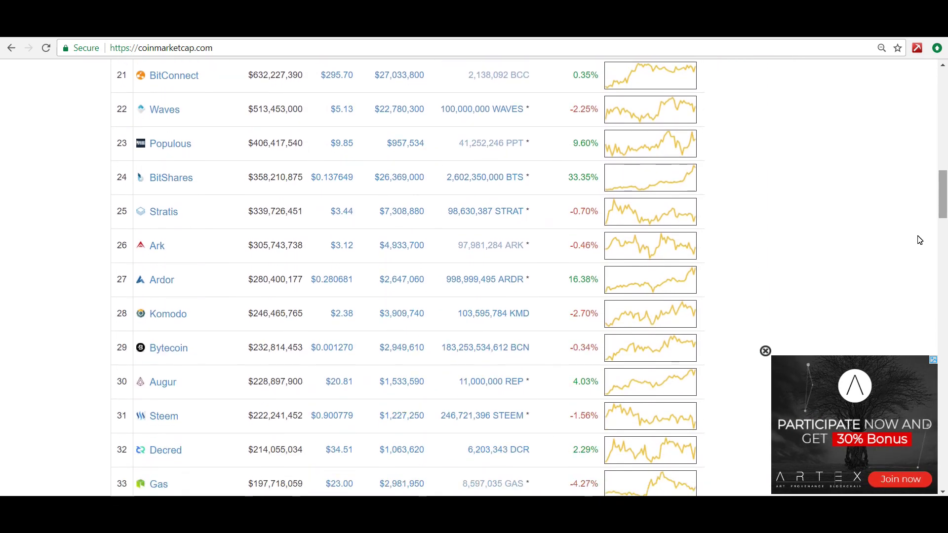